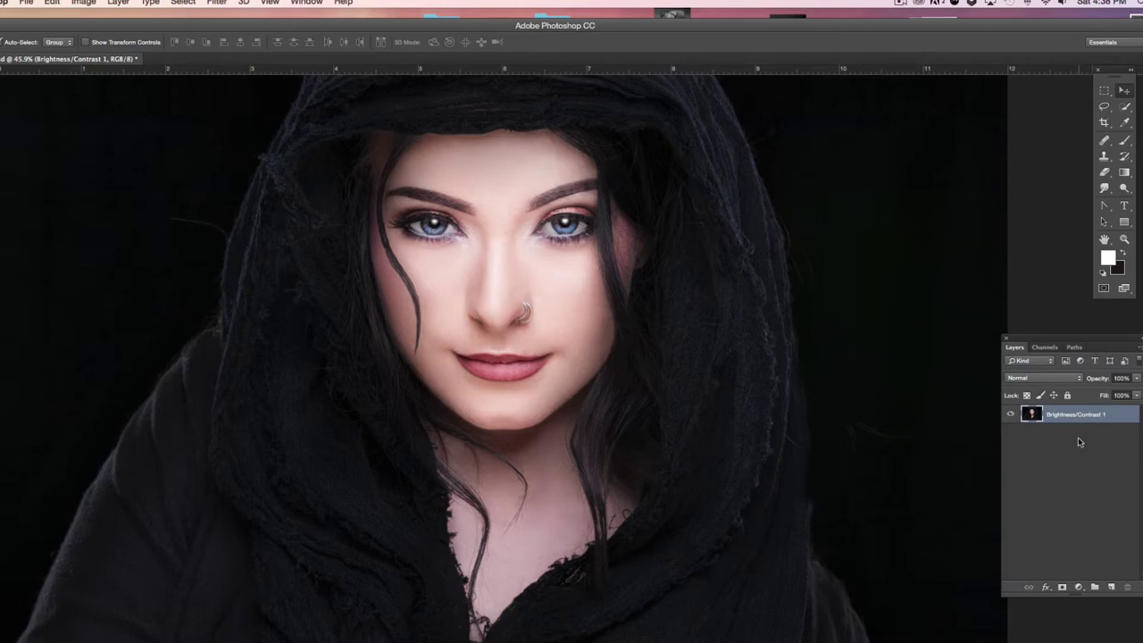
Duplicate Brightness/Contrast 1 so a 'Brightness/Contrast 1 copy' layer sits above it.
key("super+j")
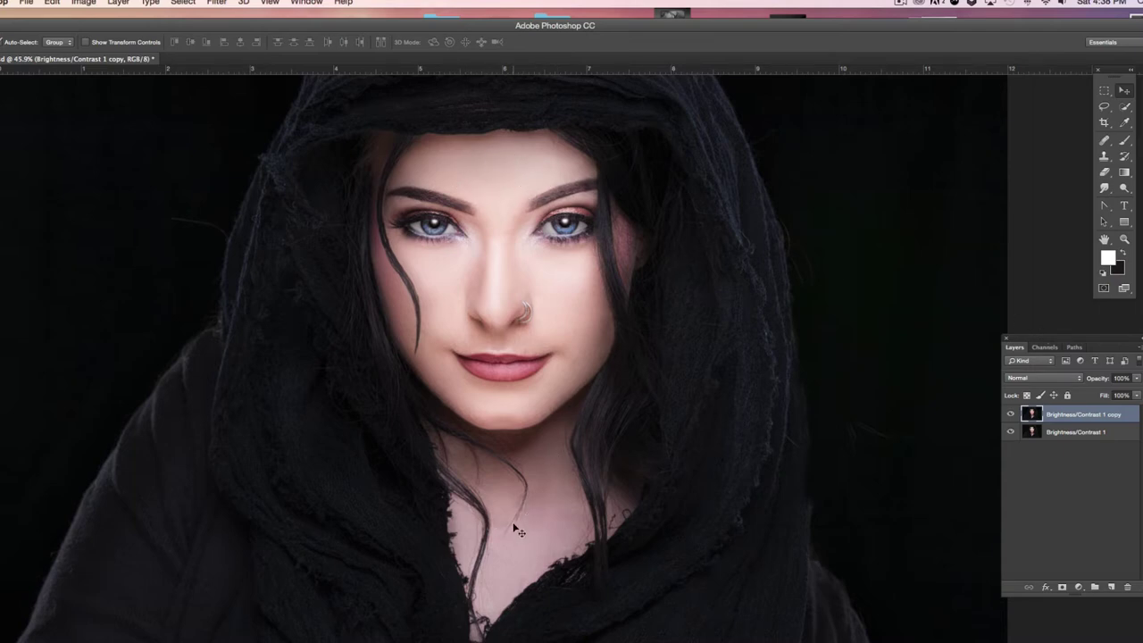
Lasso an oval of clean forehead skin onto Layer 1, checking it alone with the portrait layers hidden.
left_click(1105, 106)
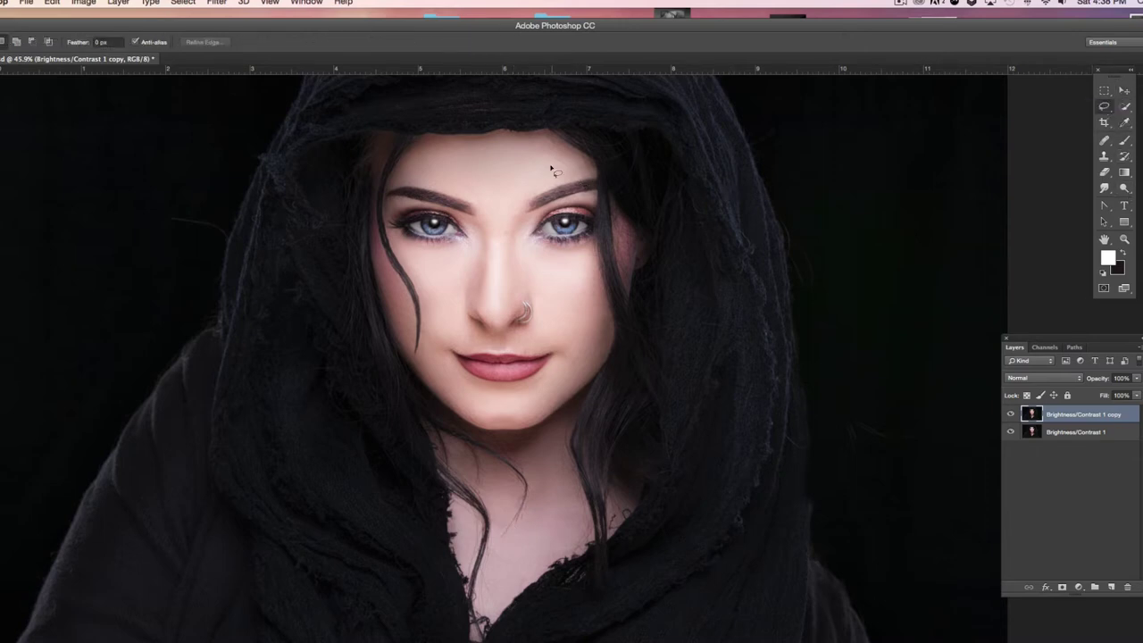
mouse_move(541, 148)
left_mouse_down()
mouse_move(482, 145)
mouse_move(440, 165)
mouse_move(441, 187)
mouse_move(503, 205)
mouse_move(559, 178)
mouse_move(518, 146)
mouse_move(458, 153)
left_mouse_up()
key("super+j")
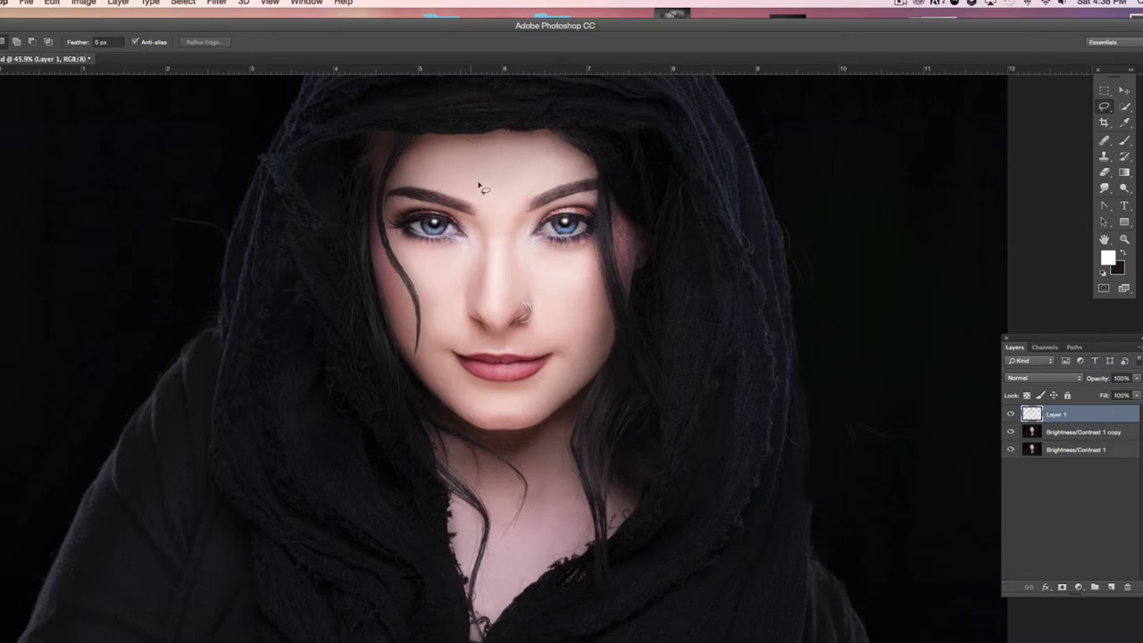
left_click(1012, 432)
left_click(1011, 450)
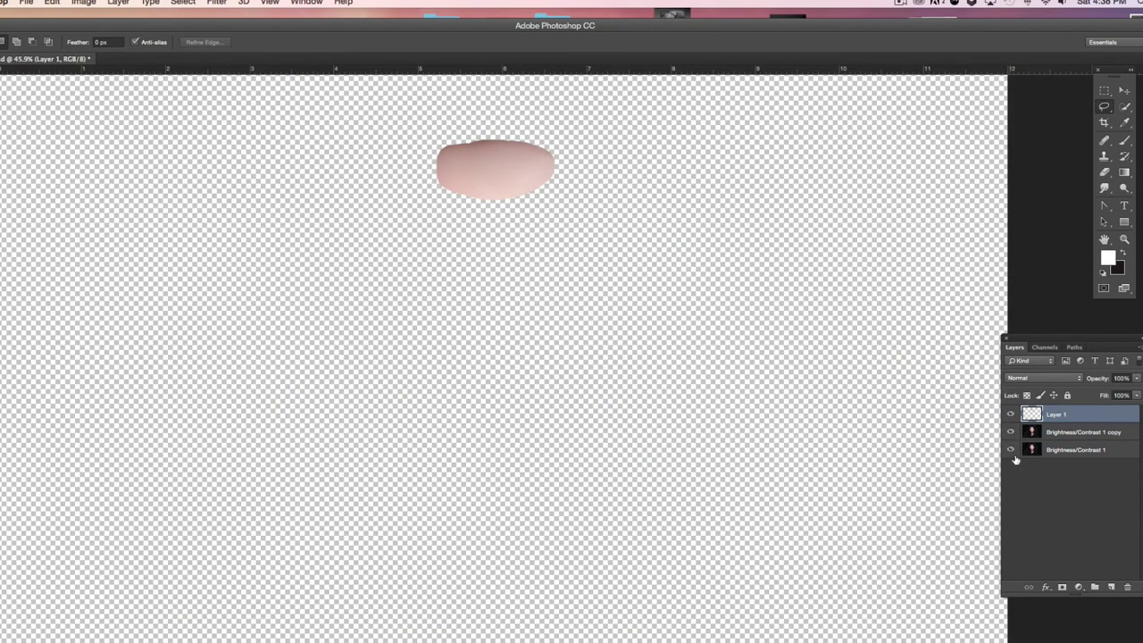
left_click_drag(1010, 433, 1011, 452)
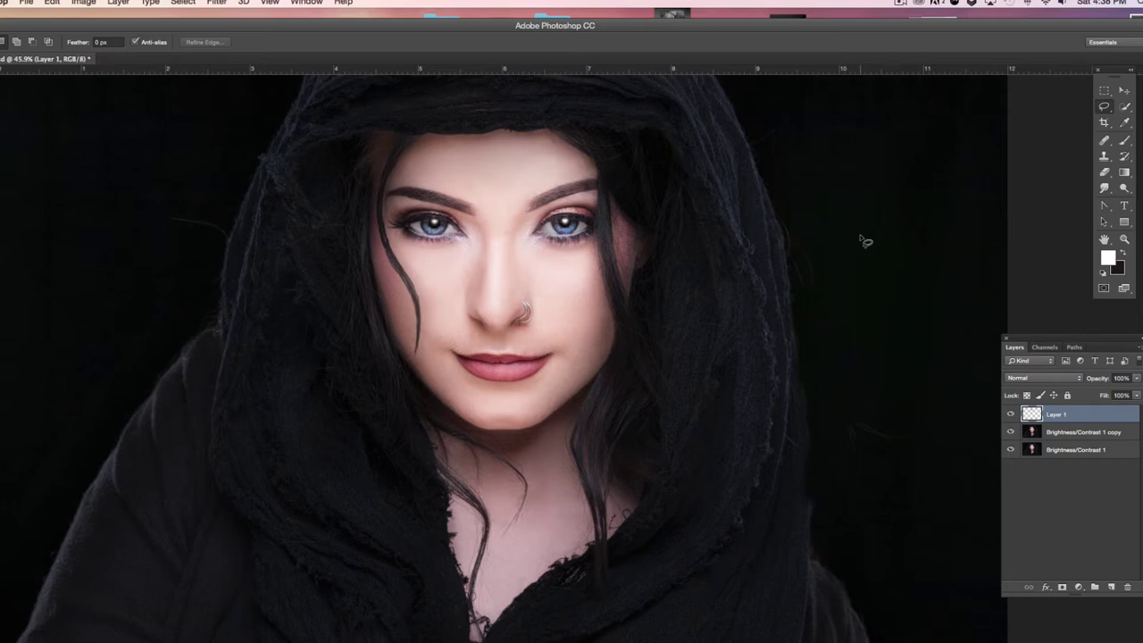
Move the skin patch below the chin and stretch it over the neck and chest.
key("v")
left_click_drag(508, 183, 523, 533)
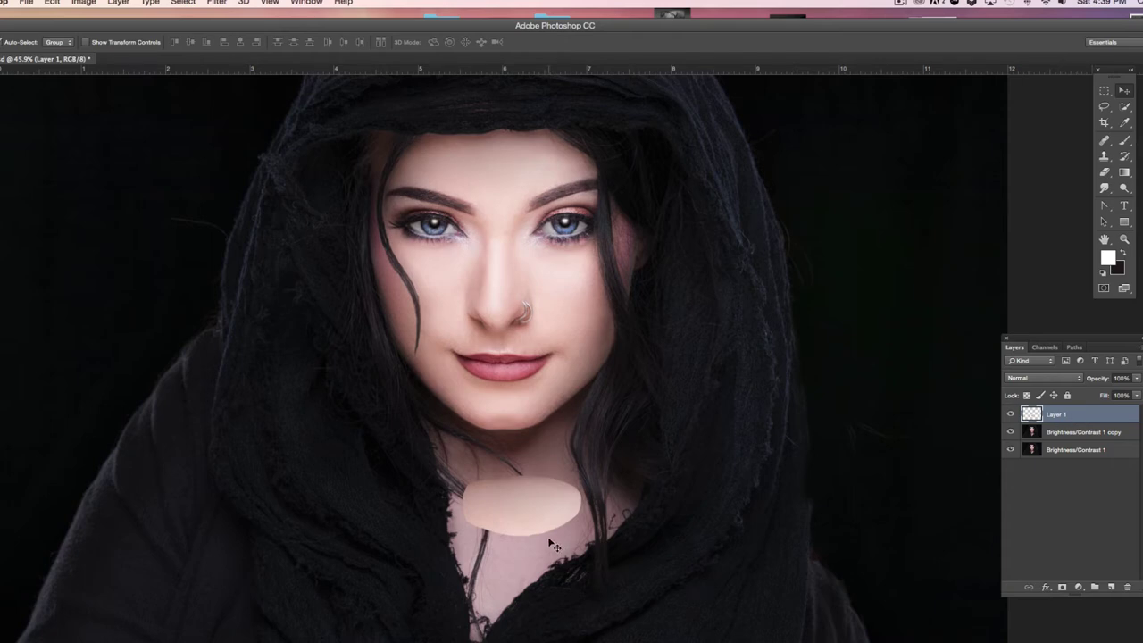
key("ctrl+t")
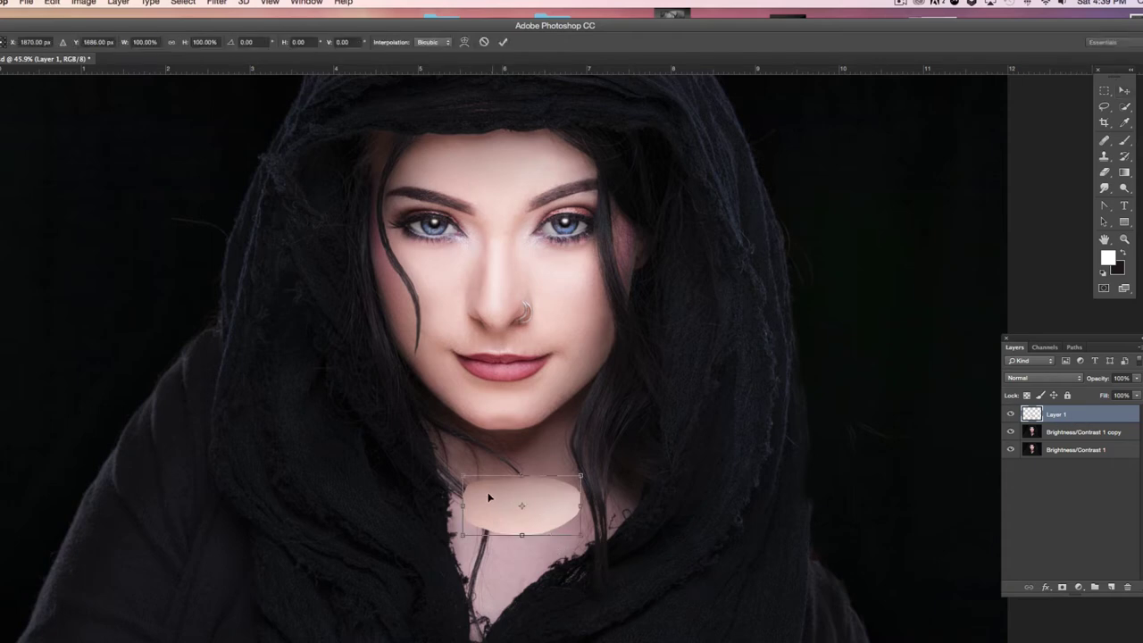
left_click_drag(465, 476, 399, 388)
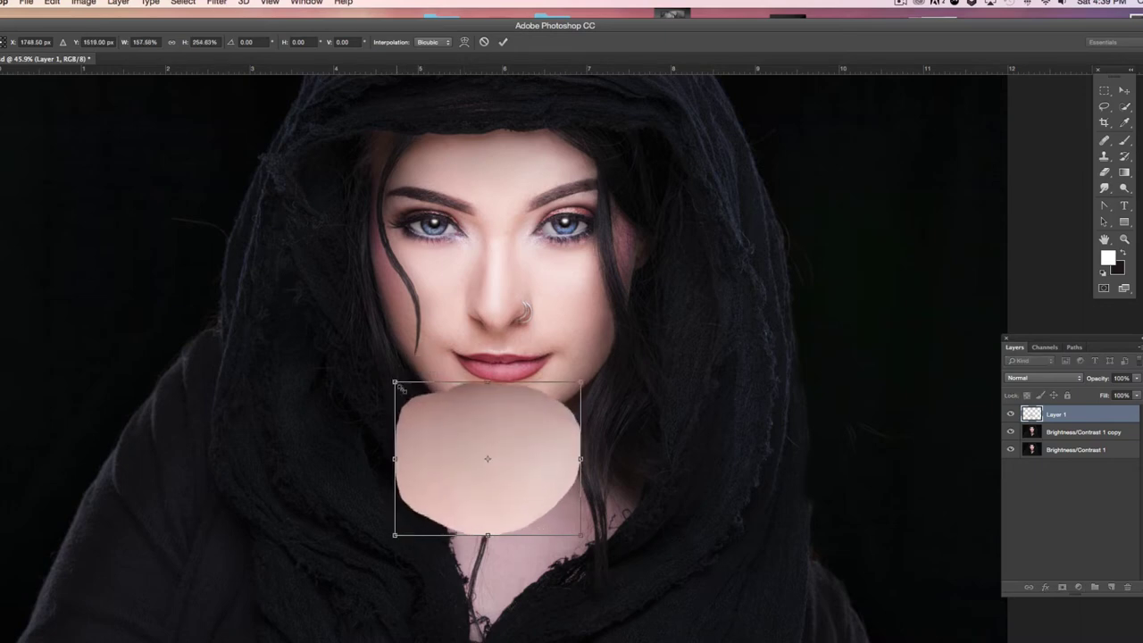
left_click_drag(581, 534, 638, 642)
left_click_drag(396, 383, 391, 379)
key("Return")
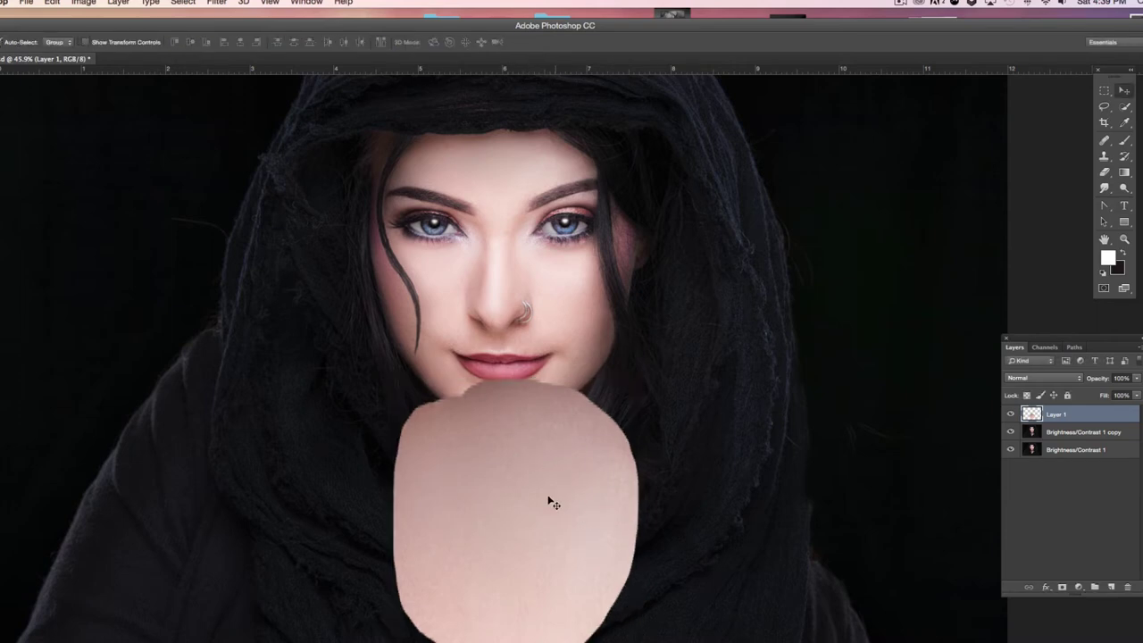
Compare with Layer 1 hidden and shown, then duplicate it as 'Layer 1 copy'.
left_click(1010, 413)
left_click(1011, 413)
key("super+j")
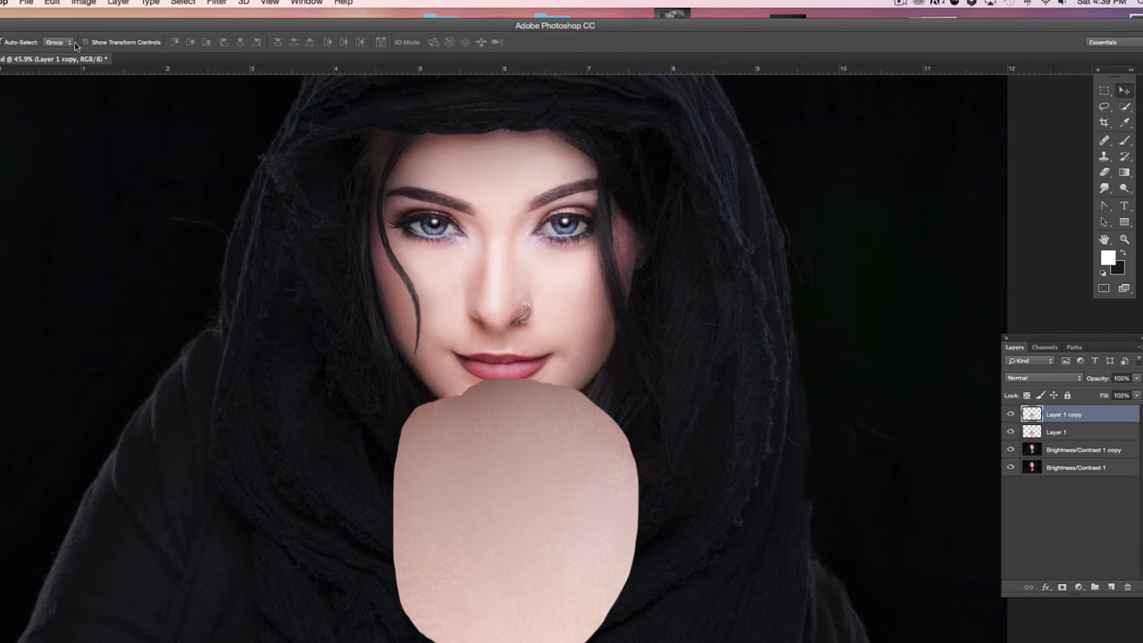
Raise the copied skin patch's Brightness to 14 with Brightness/Contrast.
left_click(78, 4)
mouse_move(125, 36)
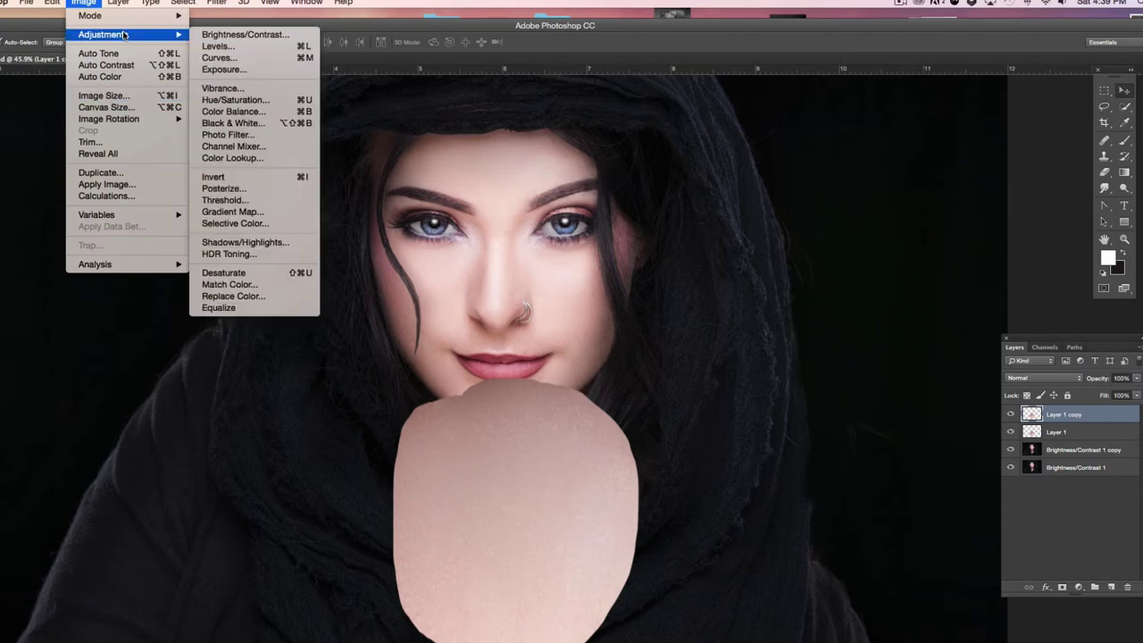
left_click(241, 34)
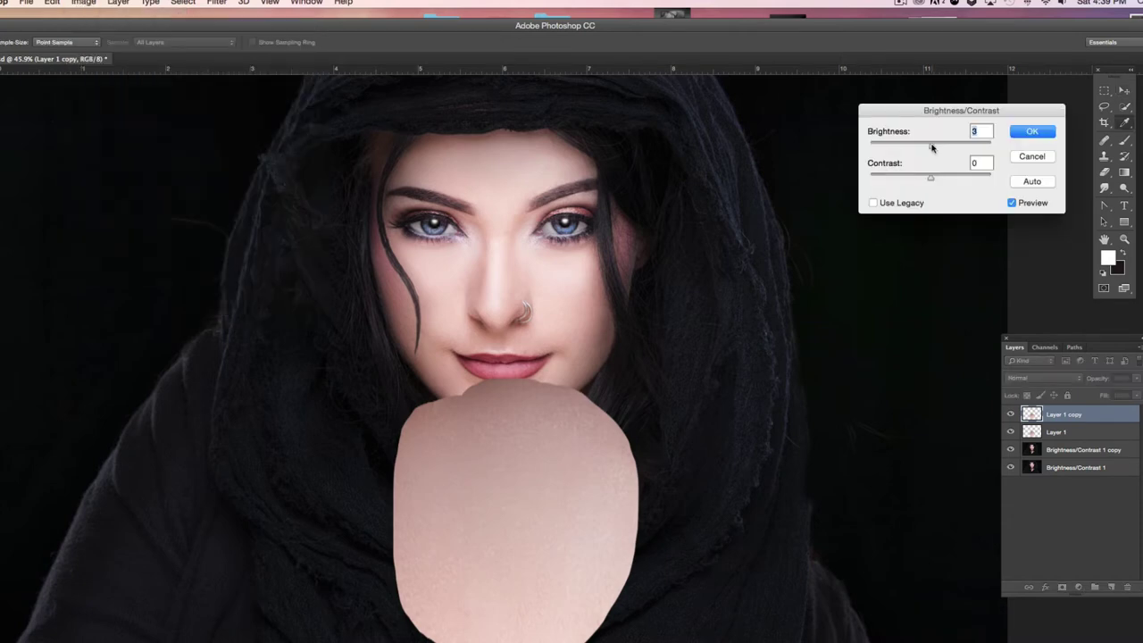
left_click_drag(935, 147, 936, 147)
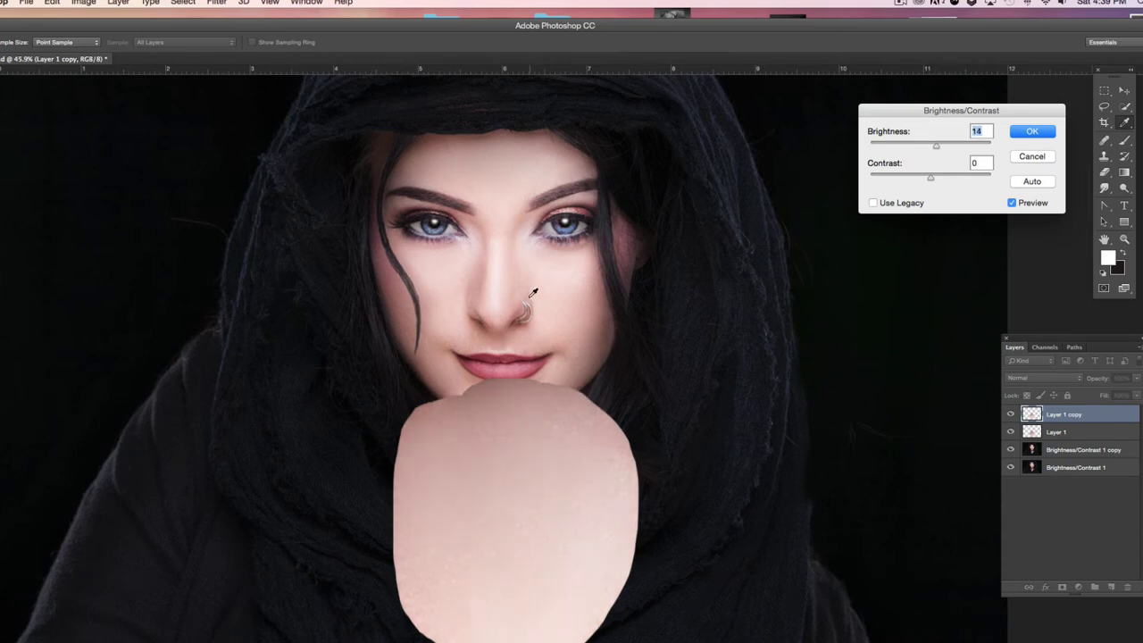
left_click(1035, 135)
Compare the brightened copy, hide the original Layer 1, and add a mask to Layer 1 copy.
key("v")
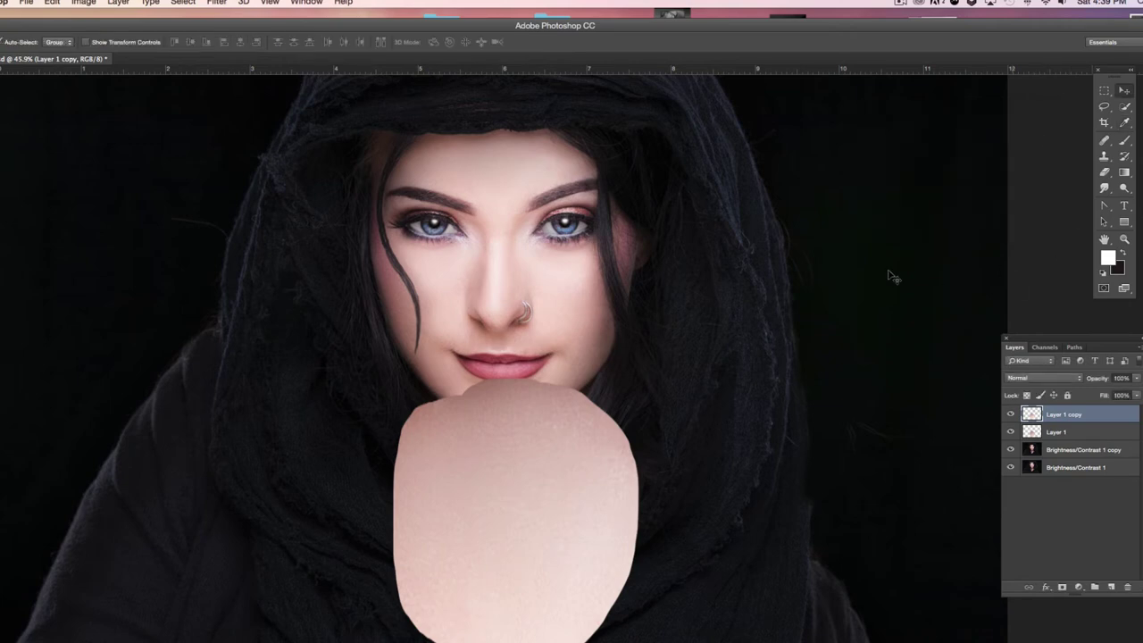
left_click(1012, 416)
left_click(1011, 415)
left_click(1011, 415)
left_click(1012, 415)
left_click(1011, 431)
left_click(1061, 586)
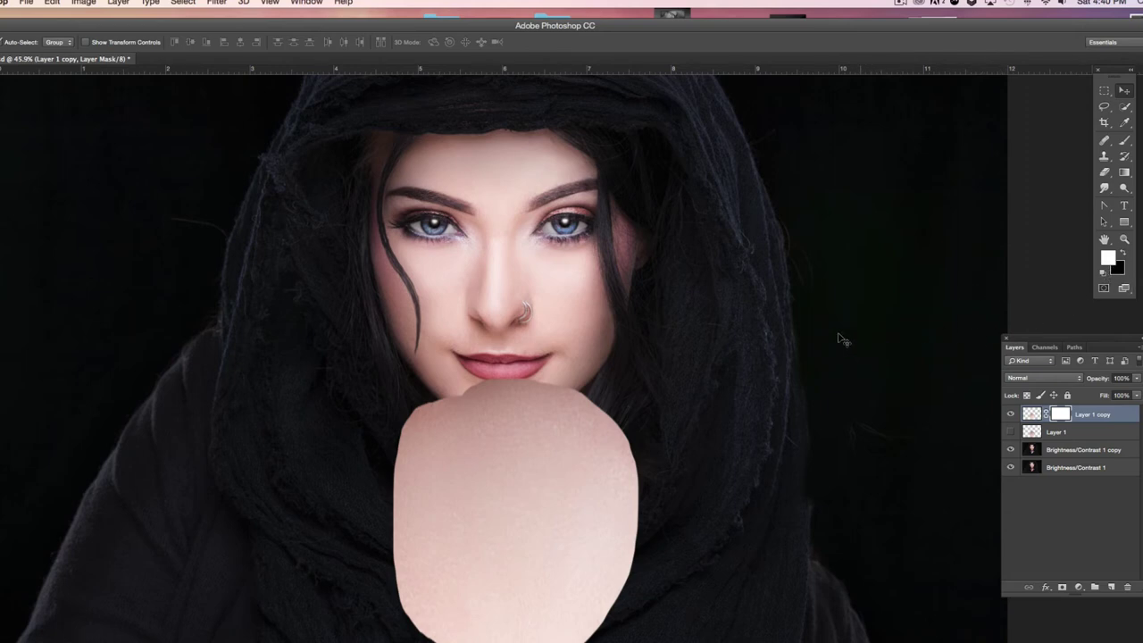
Paint black on the mask with a soft brush to hide the patch along chin, jaw, neck and hood.
key("x")
key("b")
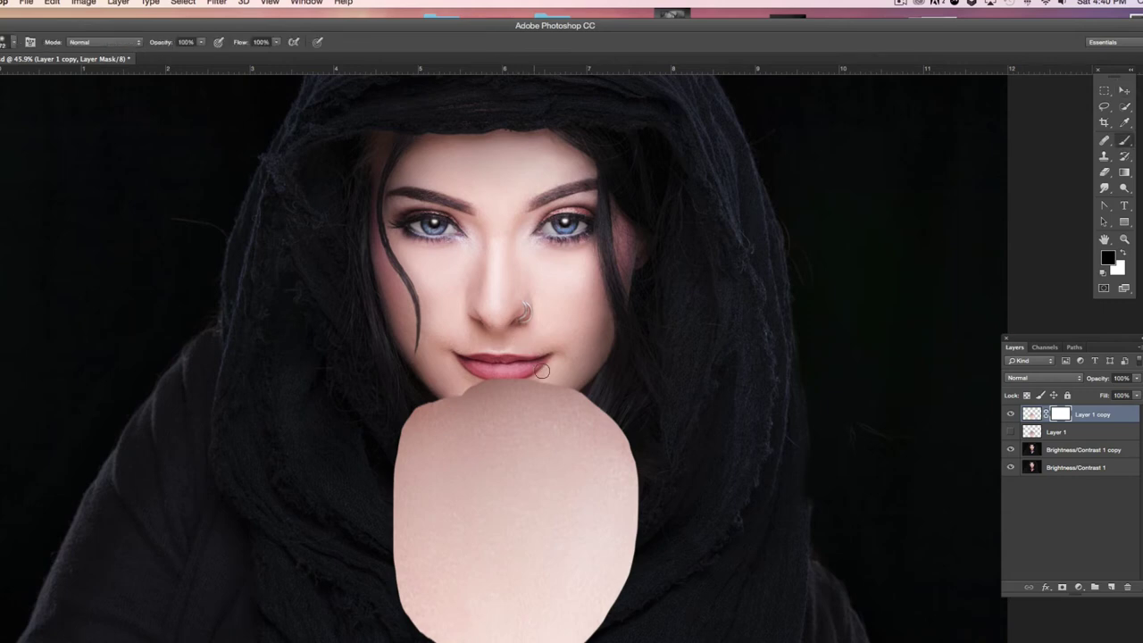
mouse_move(538, 404)
left_mouse_down()
mouse_move(557, 382)
mouse_move(500, 402)
mouse_move(534, 381)
mouse_move(482, 395)
mouse_move(466, 386)
mouse_move(483, 405)
mouse_move(445, 393)
mouse_move(511, 417)
mouse_move(521, 408)
mouse_move(495, 413)
mouse_move(565, 388)
mouse_move(507, 411)
mouse_move(450, 396)
mouse_move(490, 411)
mouse_move(568, 388)
left_mouse_up()
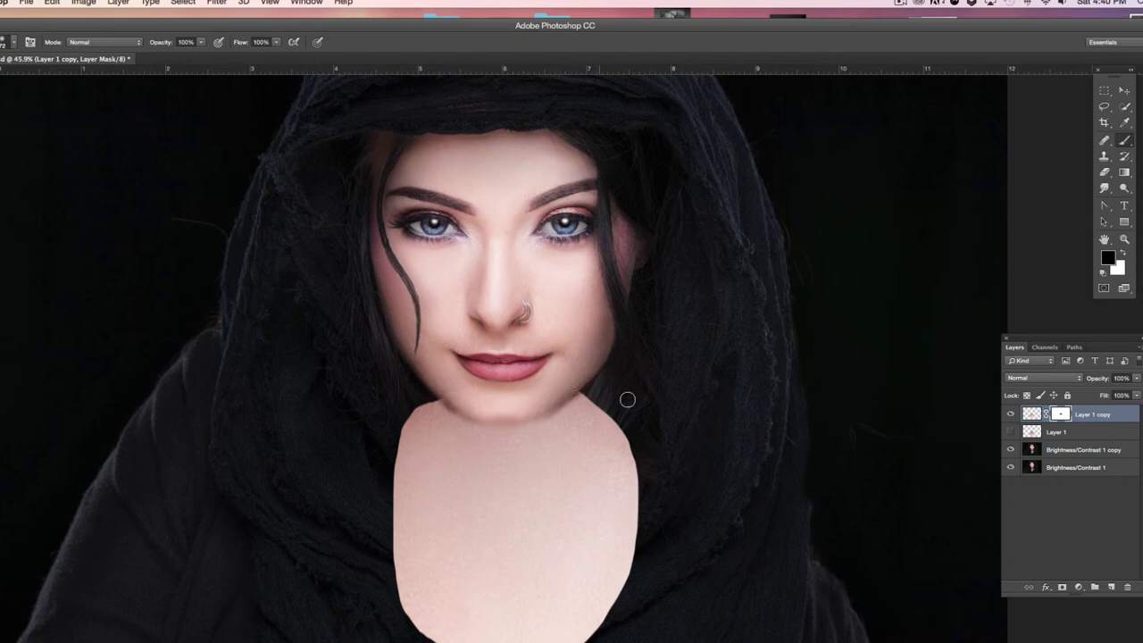
right_click(656, 425)
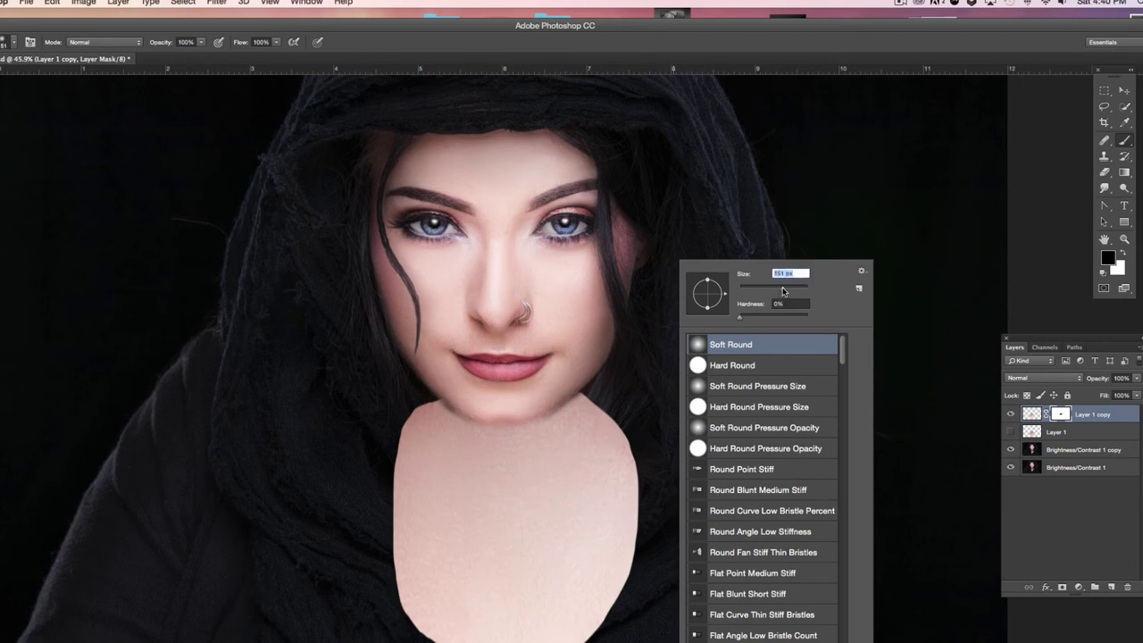
mouse_move(658, 485)
left_mouse_down()
mouse_move(574, 587)
mouse_move(651, 534)
mouse_move(570, 639)
mouse_move(462, 640)
mouse_move(384, 516)
mouse_move(406, 567)
mouse_move(405, 521)
mouse_move(424, 605)
mouse_move(476, 635)
mouse_move(485, 628)
mouse_move(452, 601)
mouse_move(412, 496)
mouse_move(406, 431)
mouse_move(440, 398)
left_mouse_up()
mouse_move(592, 592)
left_mouse_down()
mouse_move(536, 625)
mouse_move(562, 581)
mouse_move(513, 636)
left_mouse_up()
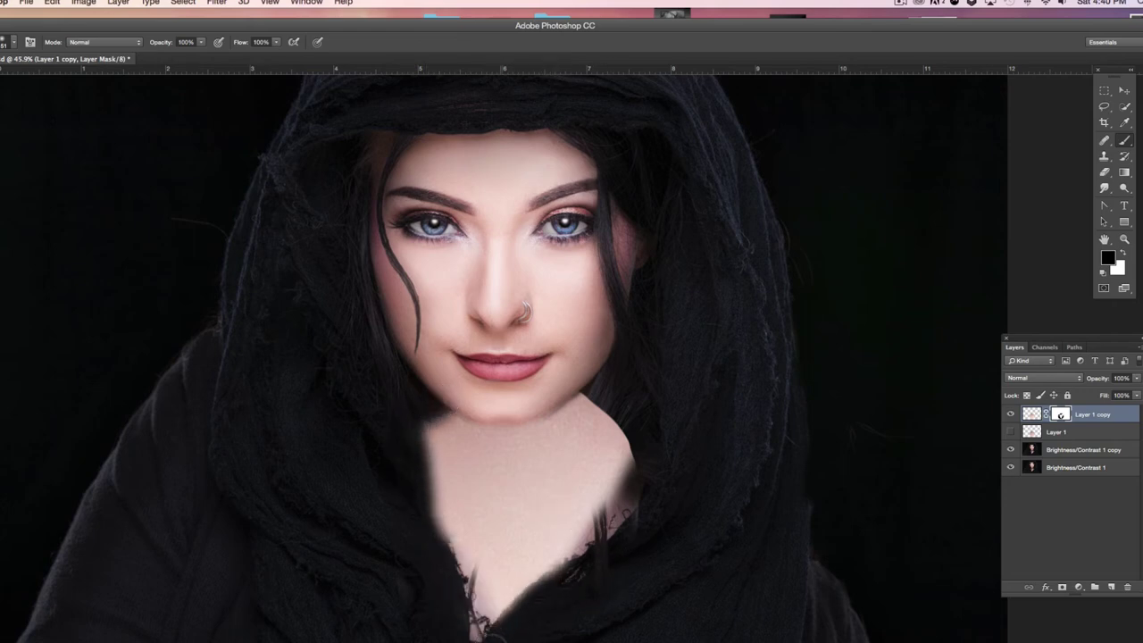
mouse_move(681, 465)
left_mouse_down()
mouse_move(637, 453)
mouse_move(584, 399)
mouse_move(610, 414)
mouse_move(604, 442)
mouse_move(601, 431)
mouse_move(626, 458)
left_mouse_up()
mouse_move(401, 416)
left_mouse_down()
mouse_move(421, 550)
mouse_move(426, 530)
mouse_move(437, 573)
left_mouse_up()
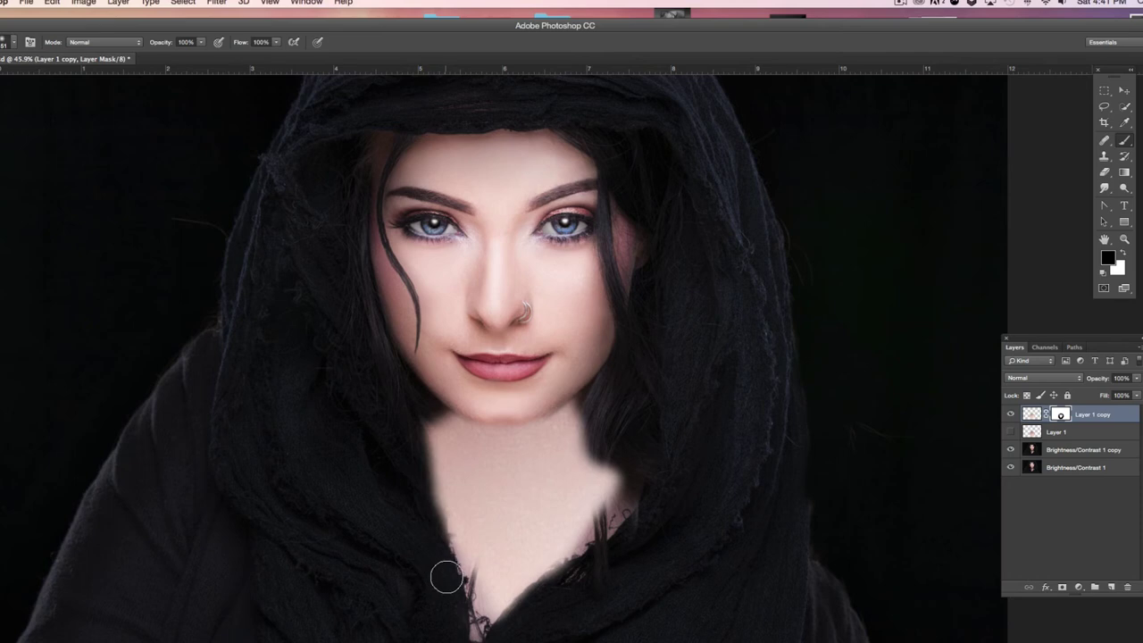
Alternate white and black to refine the mask along the right neck edge and lower gap.
key("x")
mouse_move(600, 534)
left_mouse_down()
mouse_move(616, 507)
mouse_move(567, 536)
mouse_move(649, 518)
mouse_move(558, 572)
left_mouse_up()
key("x")
key("x")
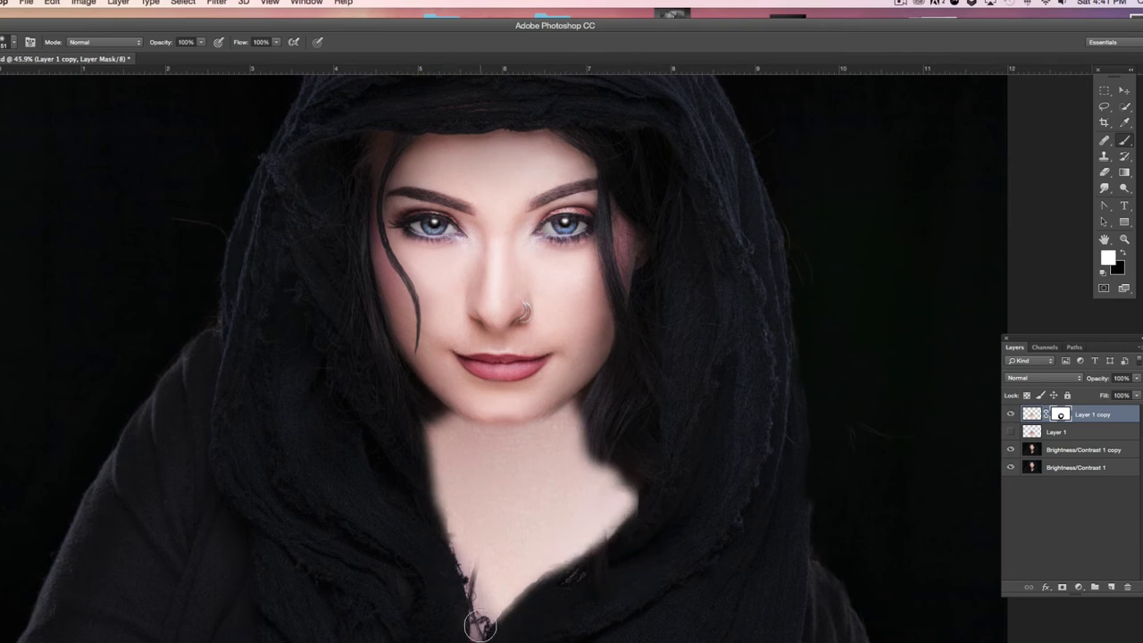
left_click_drag(486, 619, 544, 615)
key("x")
mouse_move(613, 441)
left_mouse_down()
mouse_move(590, 484)
mouse_move(608, 437)
mouse_move(557, 453)
mouse_move(559, 490)
mouse_move(559, 450)
mouse_move(563, 465)
mouse_move(575, 451)
mouse_move(538, 474)
left_mouse_up()
key("x")
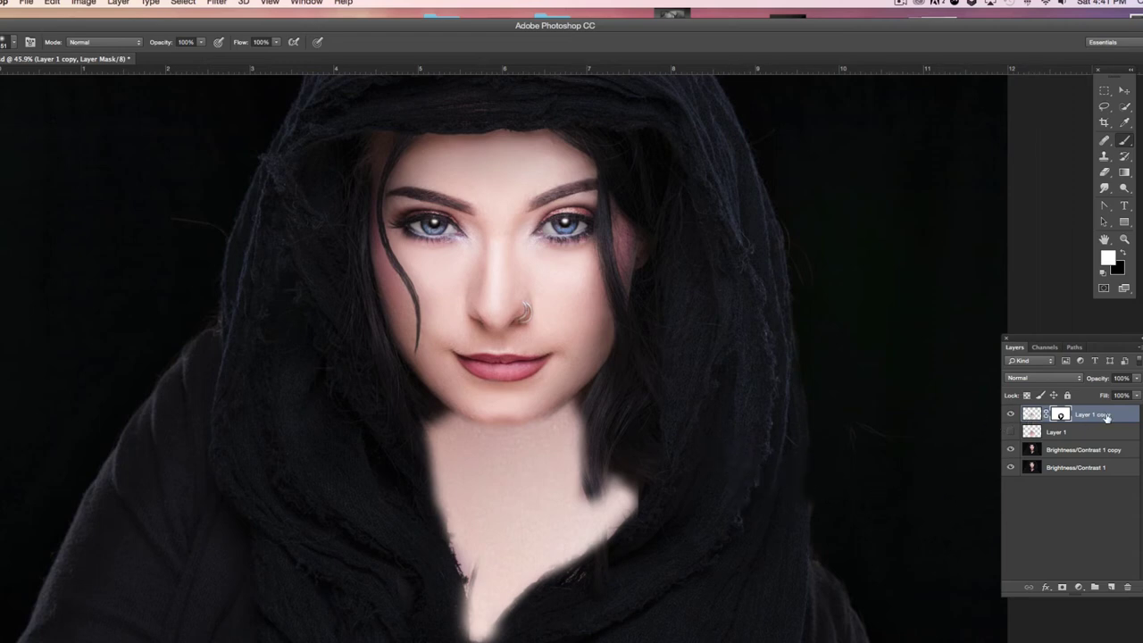
Set Layer 1 copy to Soft Light and toggle it off and on to compare the neck.
left_click(1041, 378)
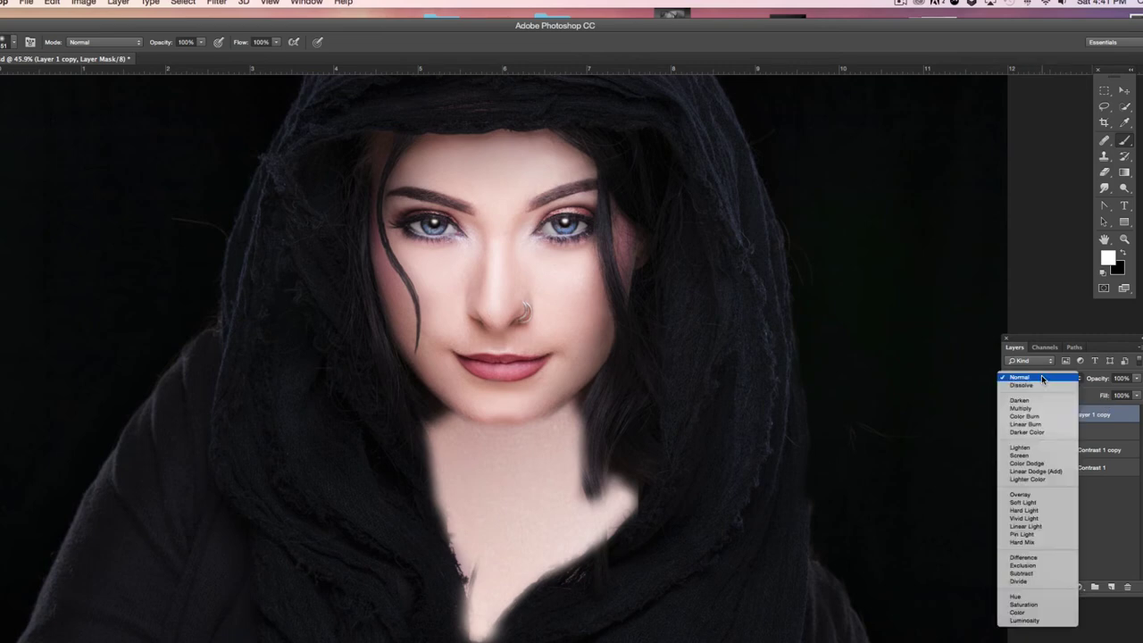
left_click(1024, 502)
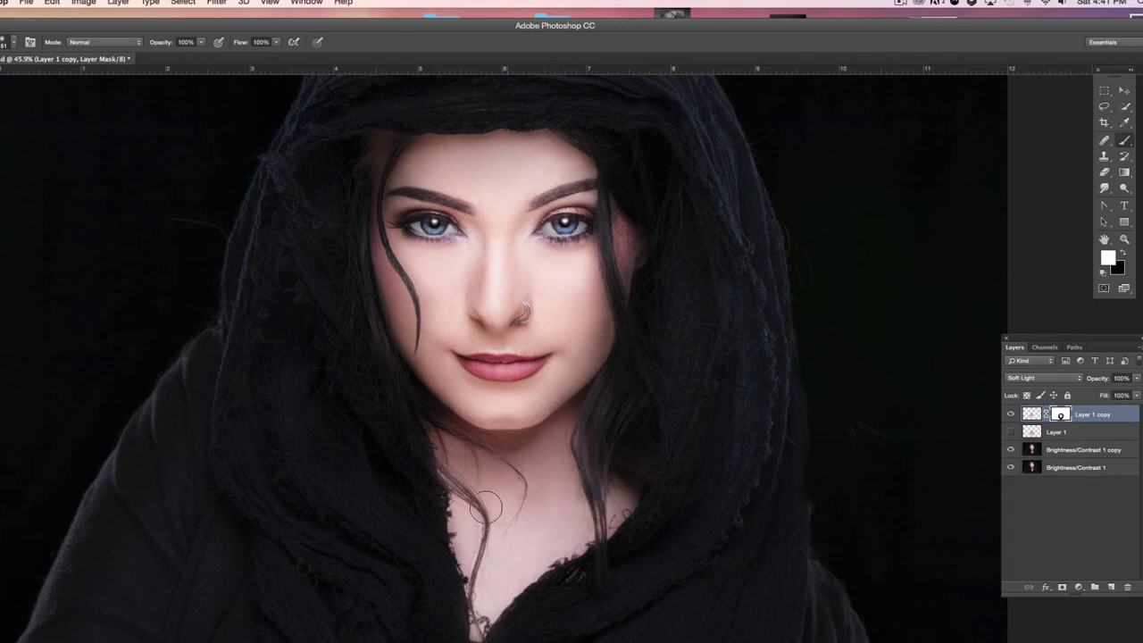
left_click(1012, 414)
left_click(1012, 414)
left_click(1012, 414)
left_click(1012, 414)
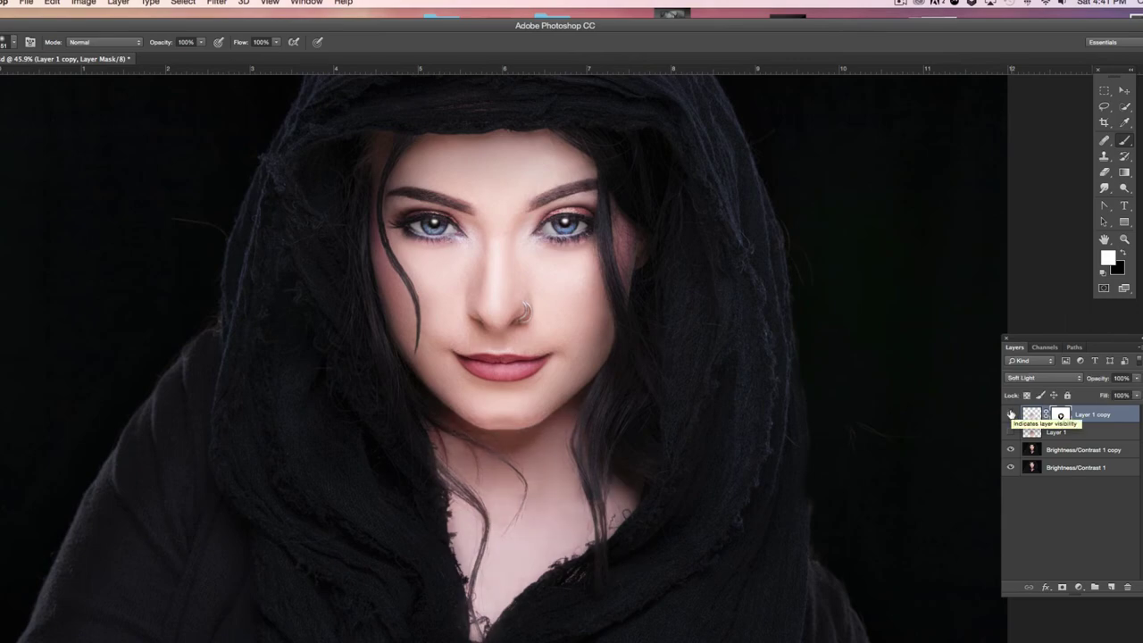
scroll(572, 436, "up", 3)
Zoom in and toggle the skin patch to check the neck with and without it.
scroll(571, 436, "down", 2)
scroll(572, 436, "up", 4)
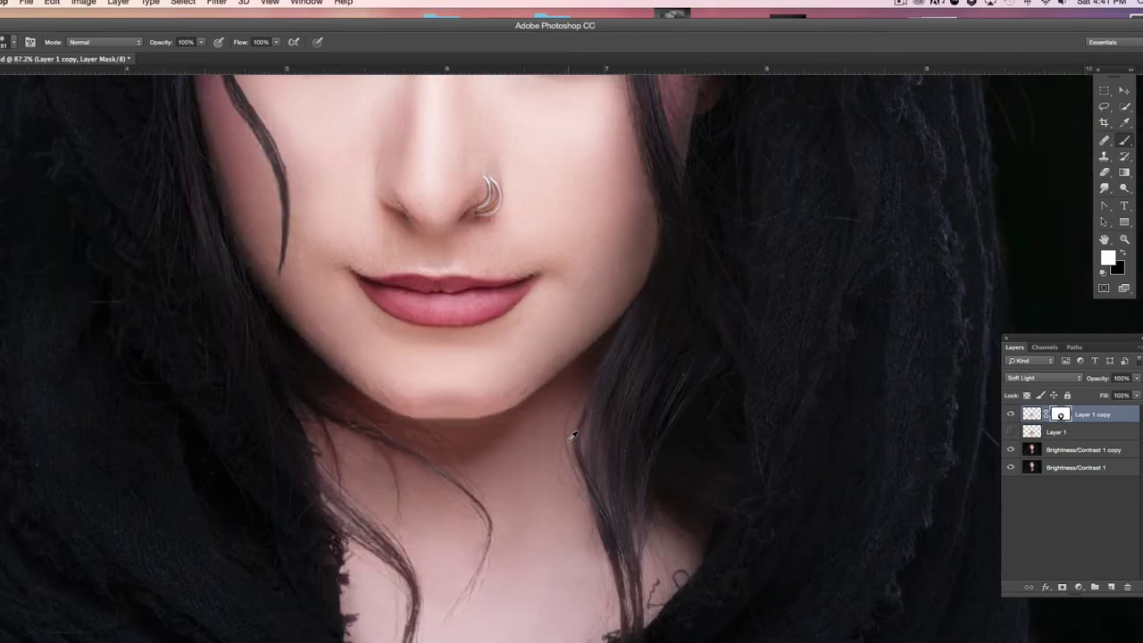
scroll(570, 438, "down", 2)
scroll(570, 438, "down", 1)
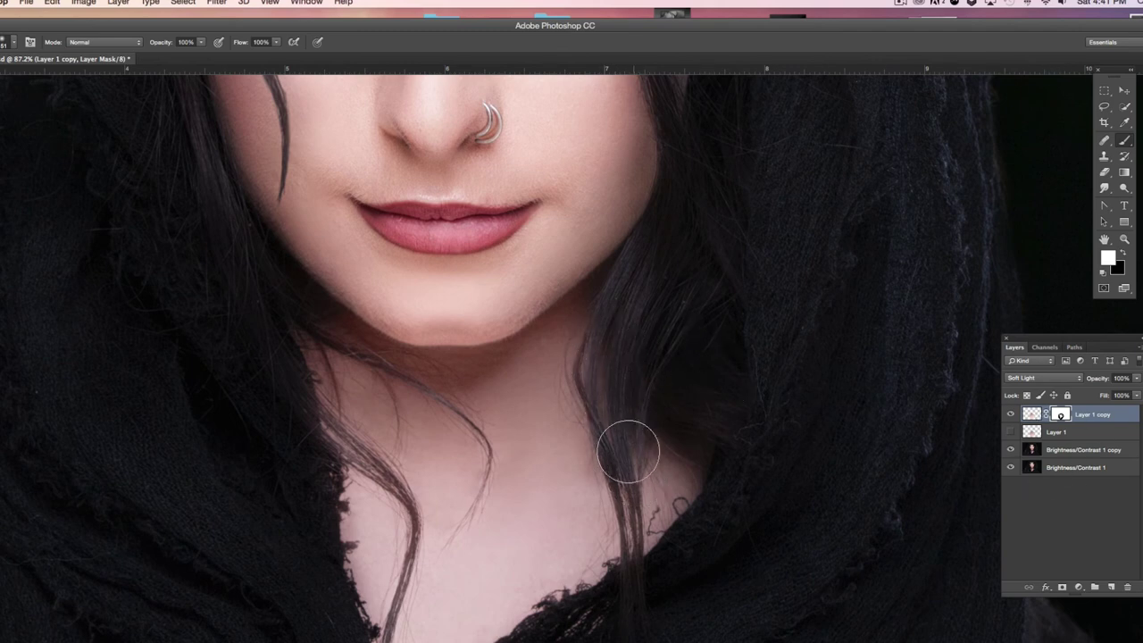
left_click(1011, 414)
left_click(1011, 414)
left_click(1012, 414)
left_click(1011, 414)
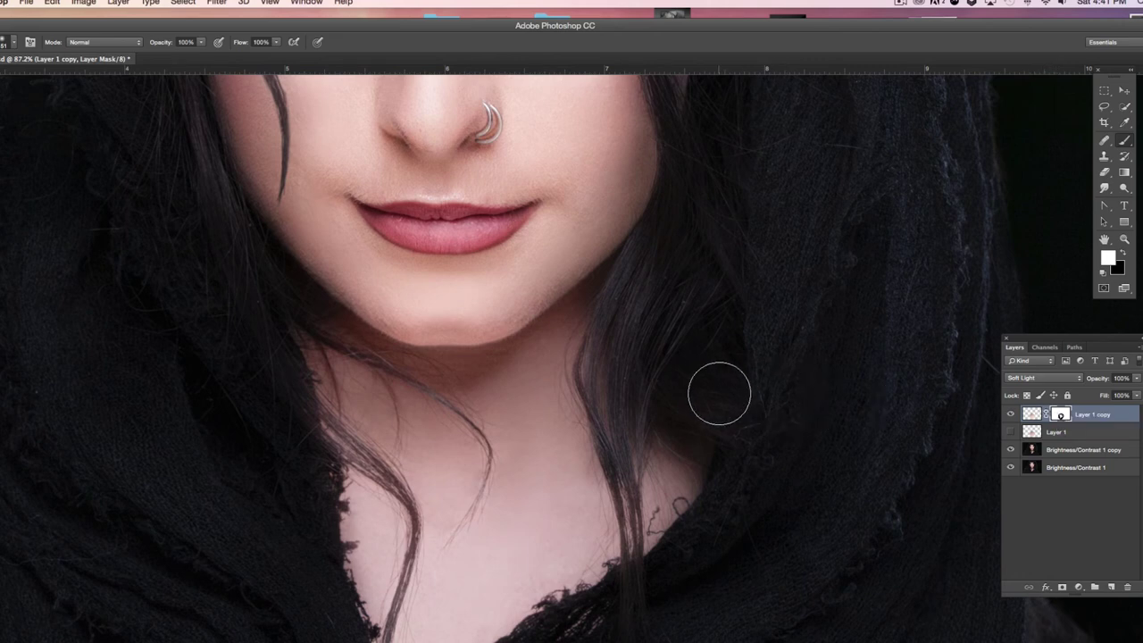
Shrink the brush to 49 px.
right_click(763, 340)
left_click(847, 287)
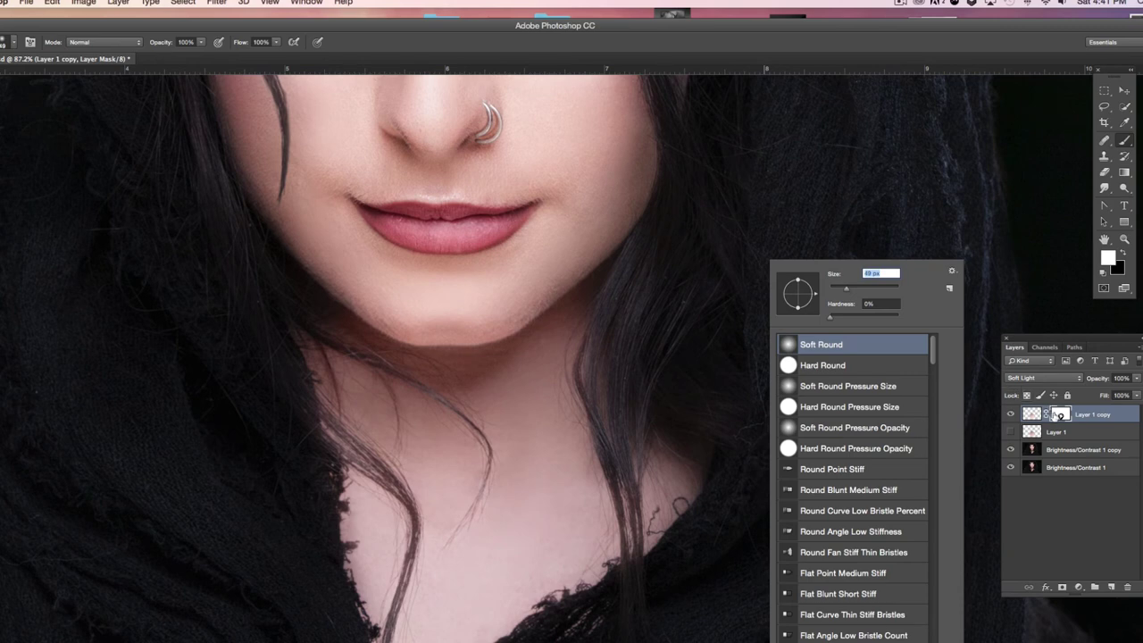
key("Return")
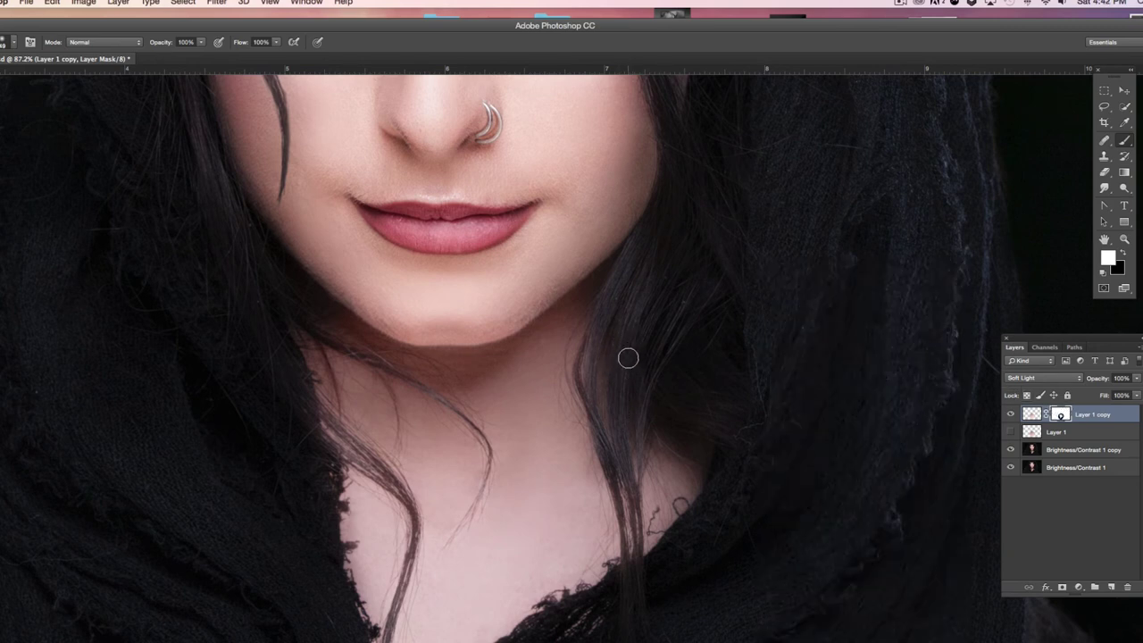
Paint black on the mask to reveal the hair strands crossing the neck and under the chin.
key("x")
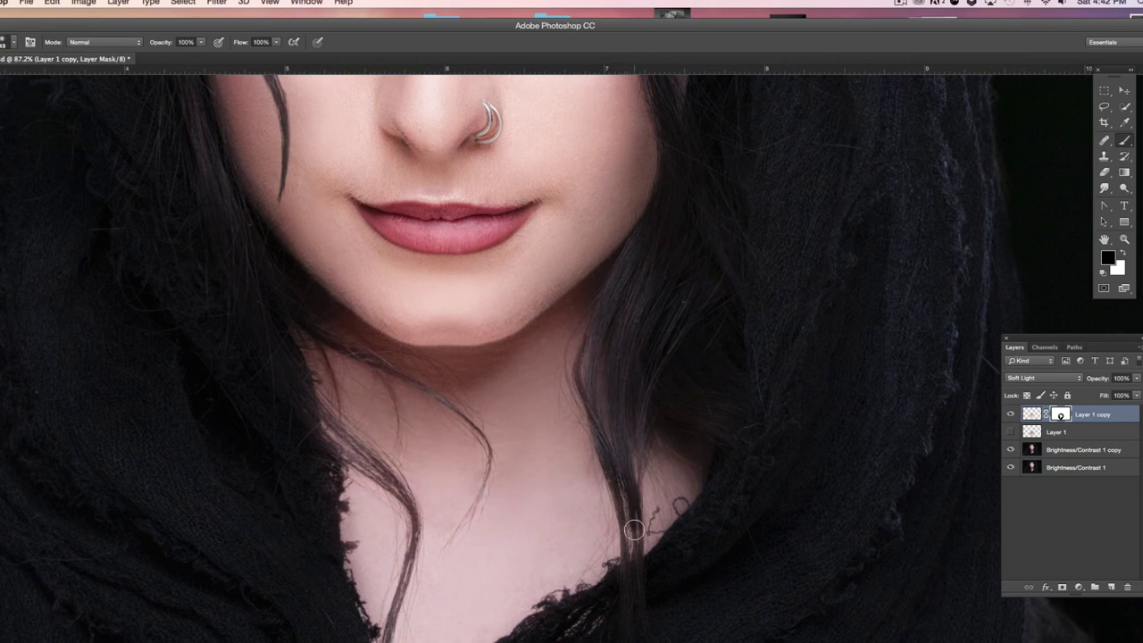
mouse_move(643, 503)
left_mouse_down()
mouse_move(630, 545)
mouse_move(617, 469)
left_mouse_up()
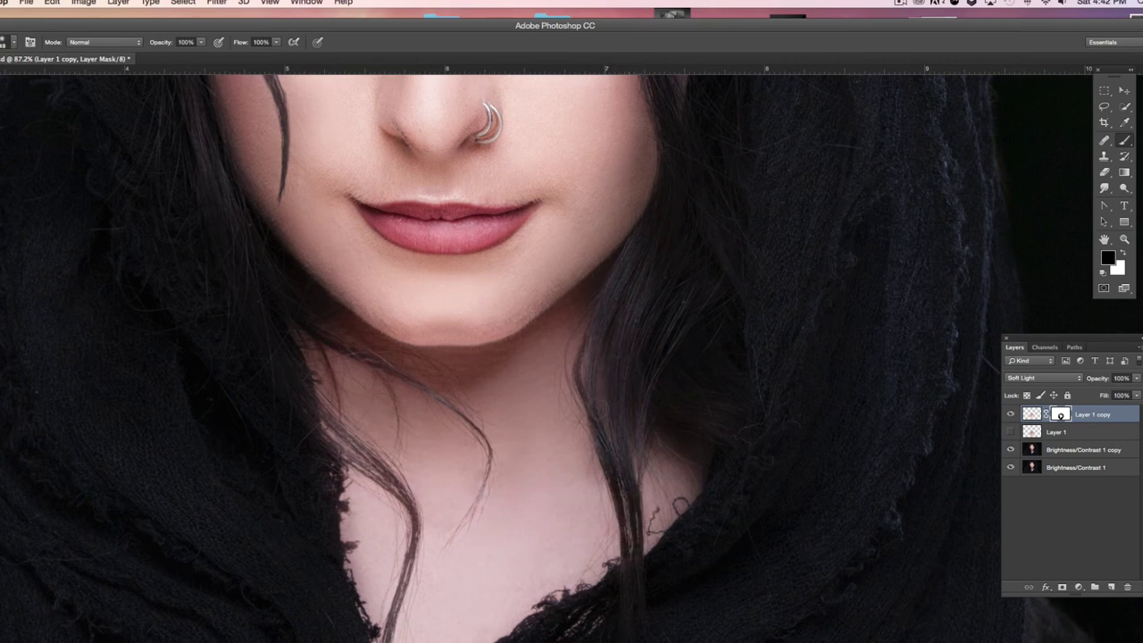
mouse_move(638, 316)
left_mouse_down()
mouse_move(620, 410)
mouse_move(631, 552)
left_mouse_up()
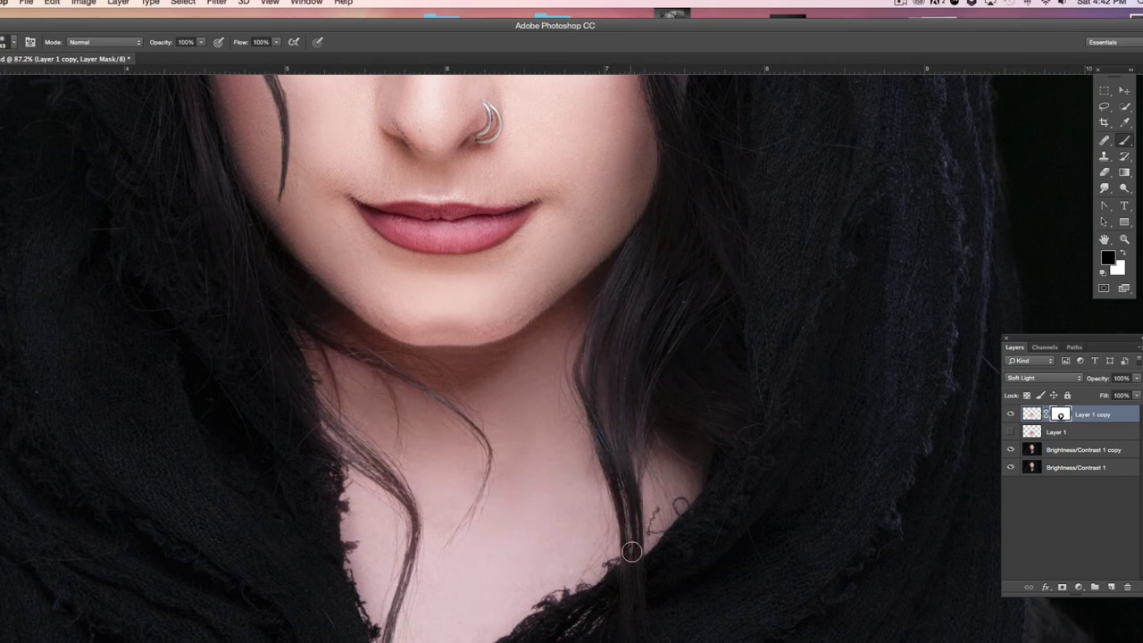
mouse_move(346, 431)
left_mouse_down()
mouse_move(398, 491)
mouse_move(411, 539)
mouse_move(400, 600)
mouse_move(379, 631)
left_mouse_up()
mouse_move(334, 339)
left_mouse_down()
mouse_move(429, 389)
mouse_move(484, 439)
mouse_move(484, 498)
mouse_move(457, 538)
mouse_move(487, 470)
left_mouse_up()
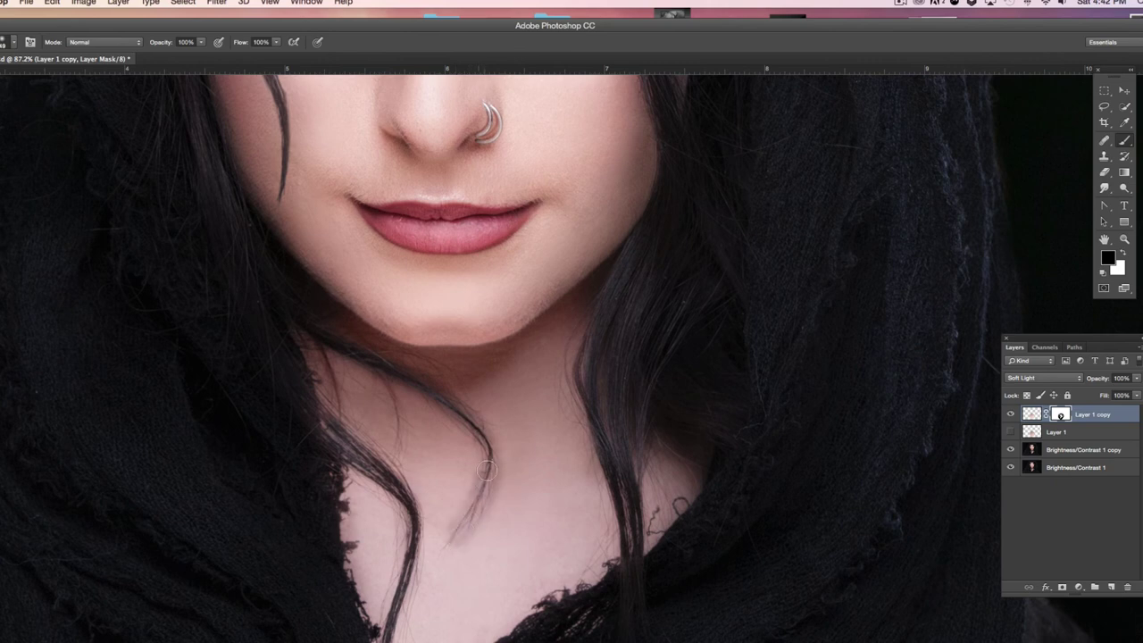
scroll(476, 391, "up", 2)
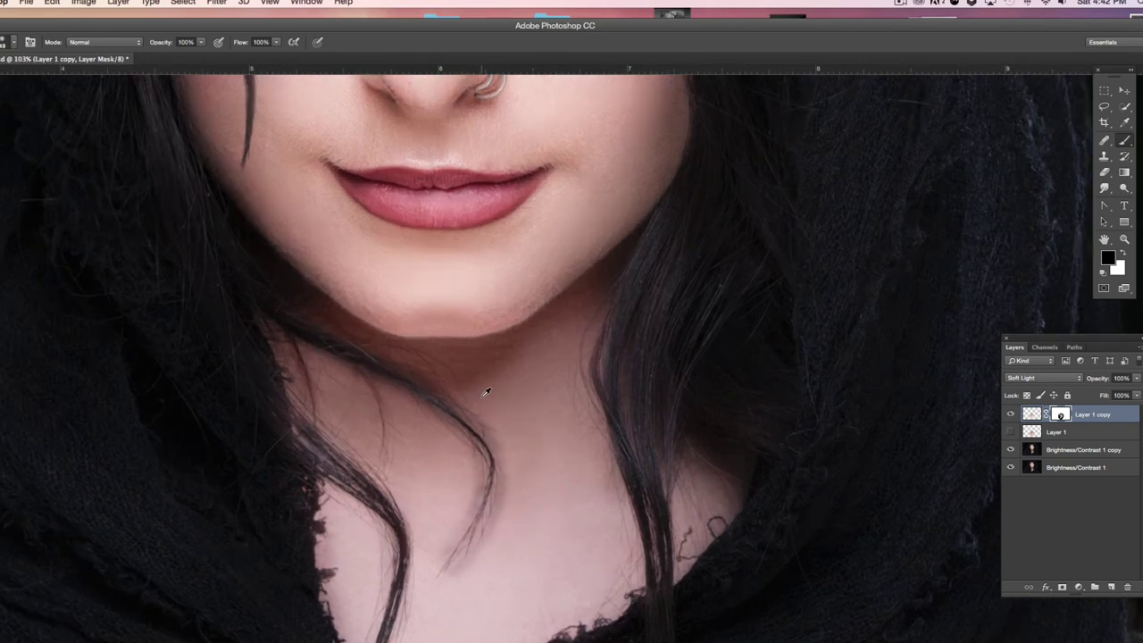
scroll(503, 396, "down", 2)
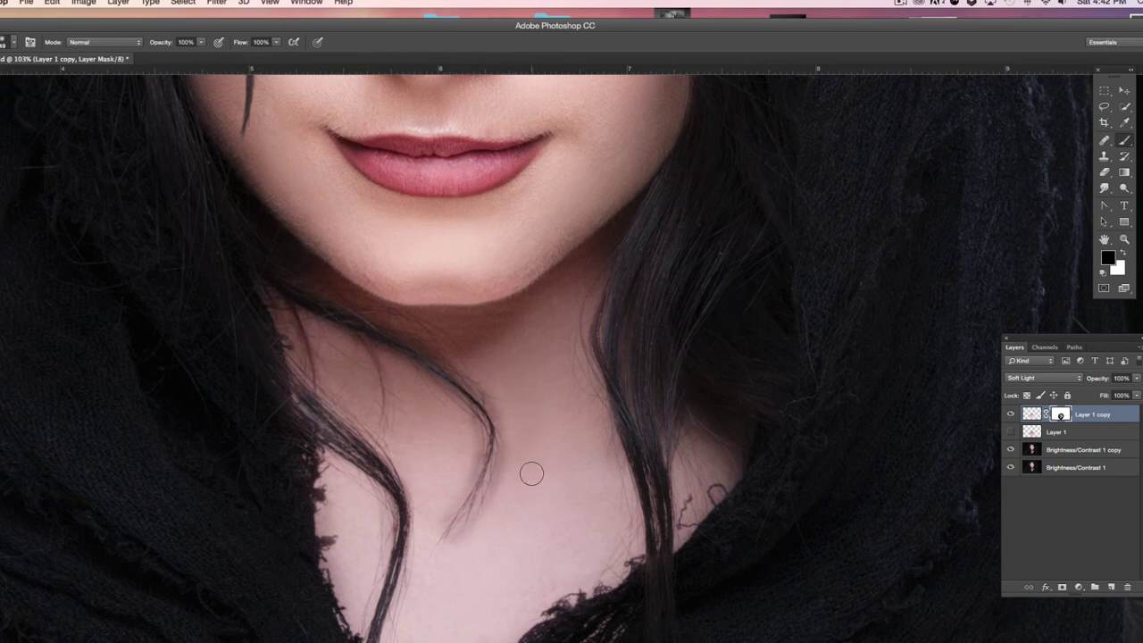
Paint white to restore the patch on the neck beside the hair strand.
key("x")
mouse_move(524, 465)
left_mouse_down()
mouse_move(482, 514)
mouse_move(454, 545)
mouse_move(438, 542)
mouse_move(439, 513)
mouse_move(473, 457)
mouse_move(470, 418)
mouse_move(451, 404)
mouse_move(470, 359)
mouse_move(506, 424)
mouse_move(502, 479)
mouse_move(465, 538)
mouse_move(447, 443)
mouse_move(458, 425)
mouse_move(437, 394)
mouse_move(399, 371)
left_mouse_up()
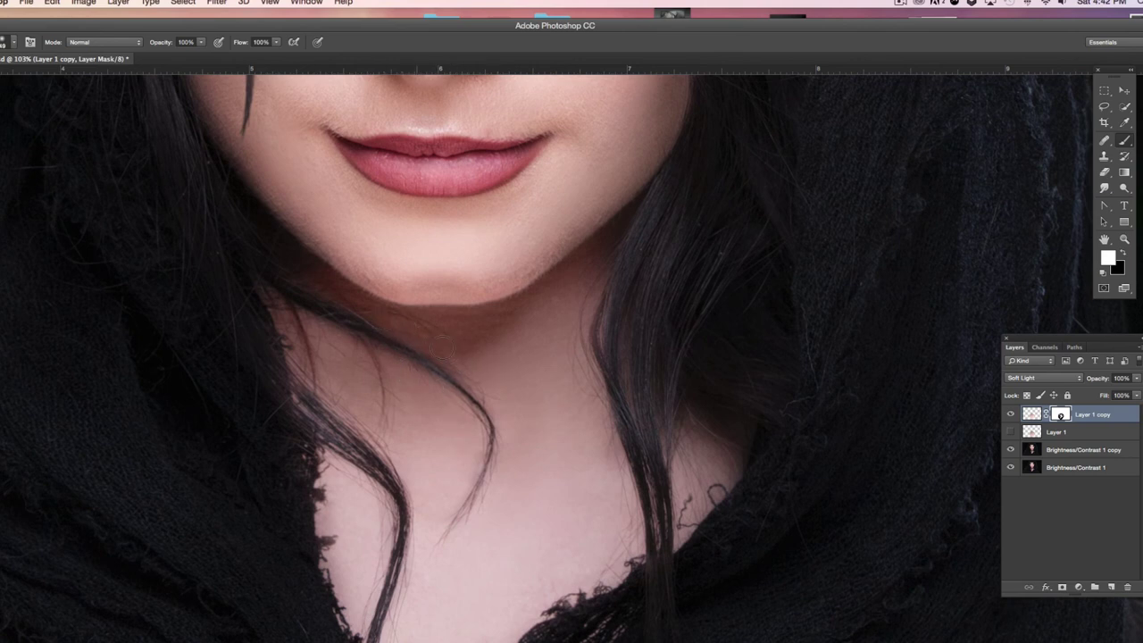
scroll(548, 505, "down", 3)
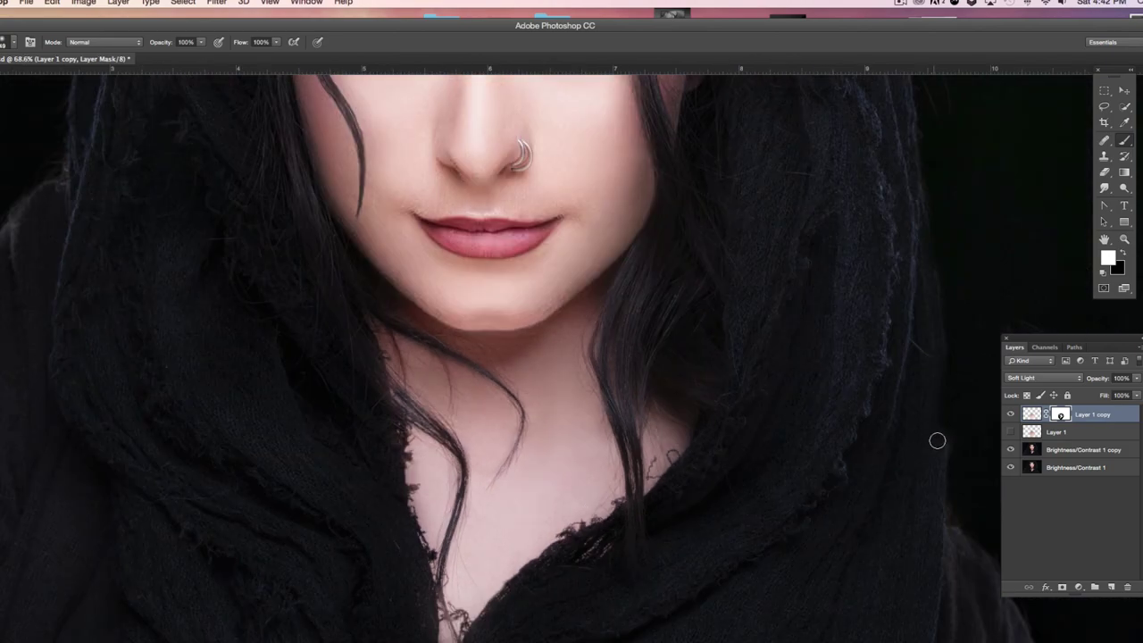
Zoom out and toggle Layer 1 copy to compare the chest with and without the patch.
scroll(572, 420, "down", 2)
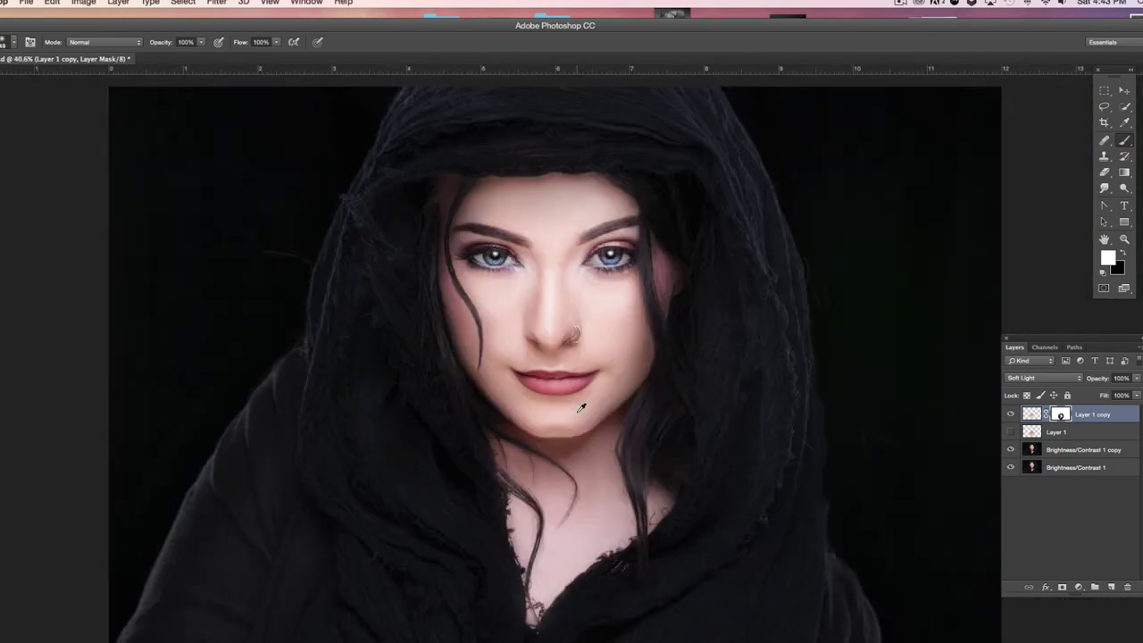
scroll(821, 435, "down", 1)
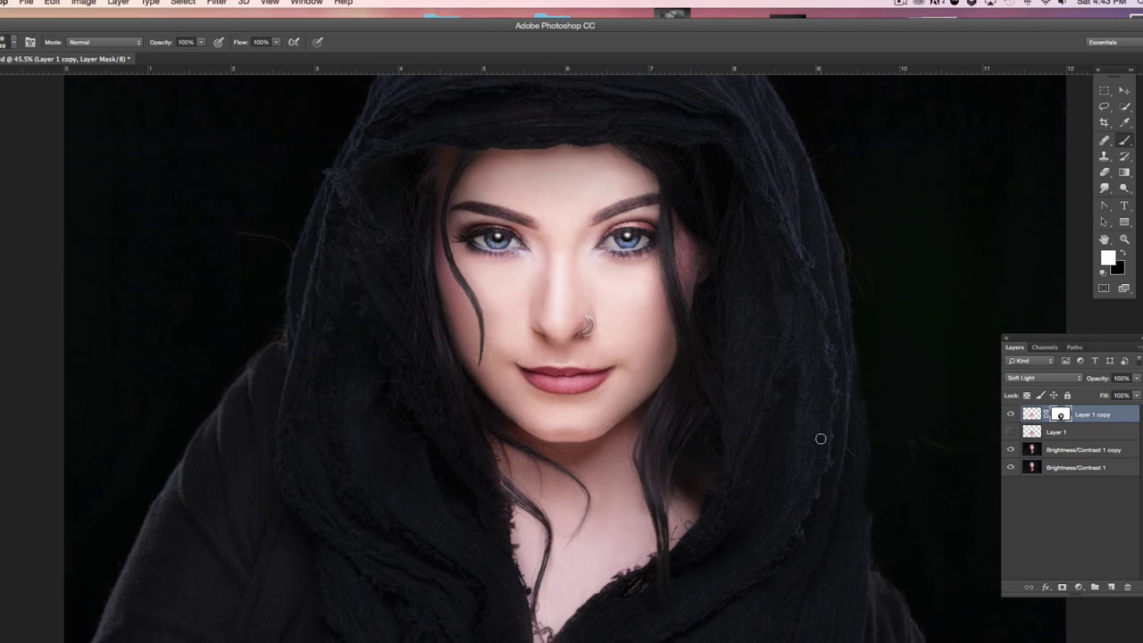
left_click(1011, 414)
left_click(1011, 415)
left_click(1012, 414)
left_click(1012, 414)
left_click(1012, 414)
left_click(1012, 414)
Check the soft round brush at 0% hardness and set the painting colour back to black.
right_click(700, 469)
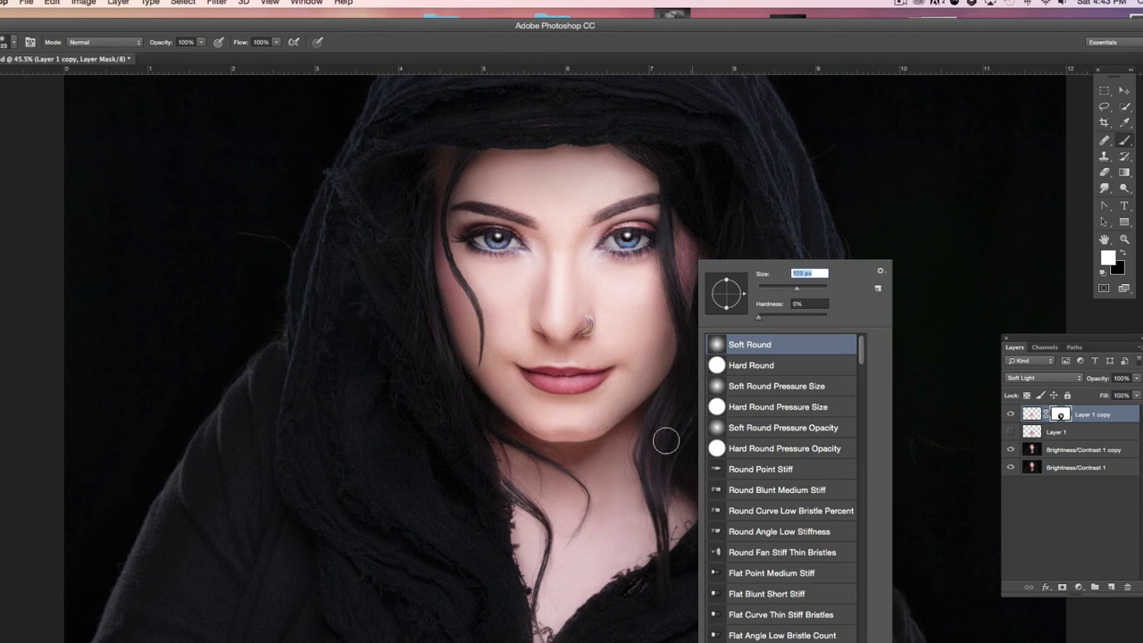
left_click(677, 468)
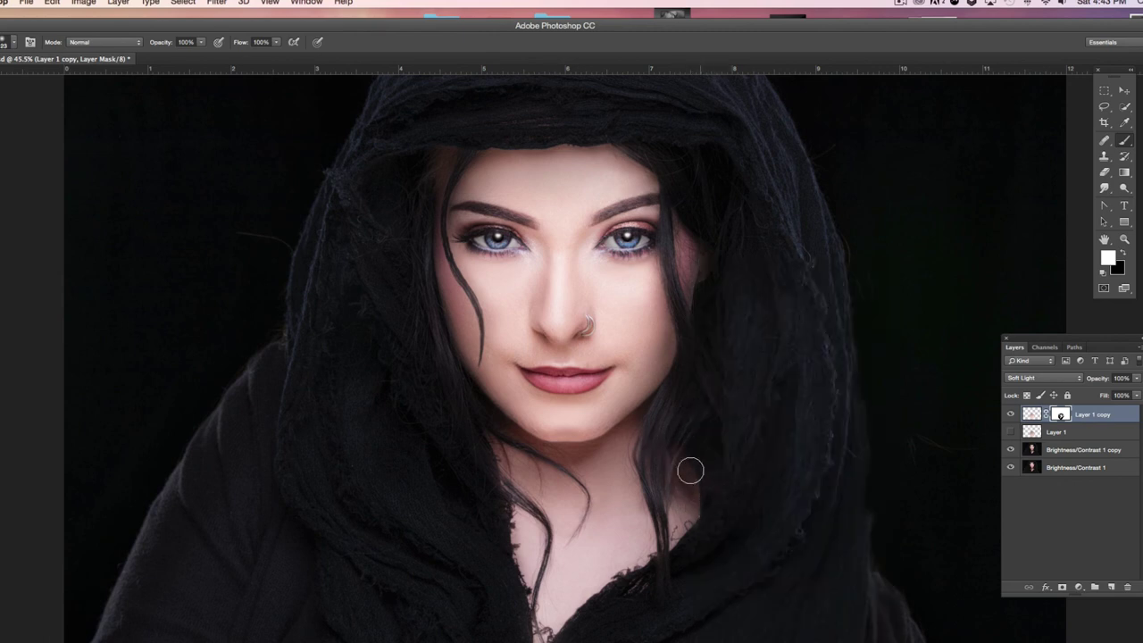
key("x")
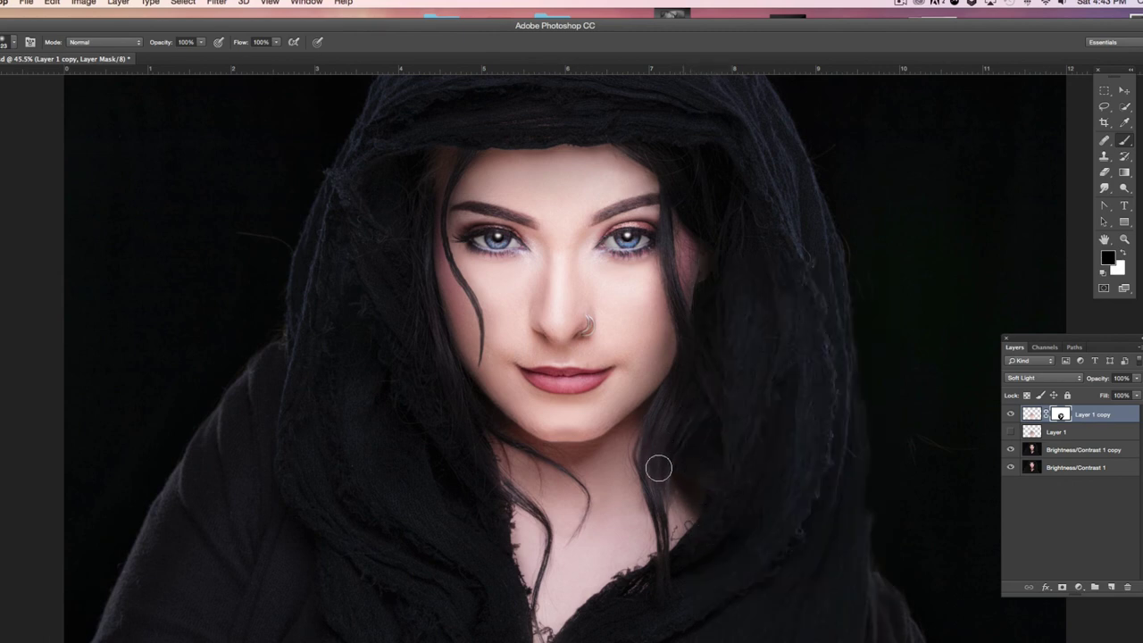